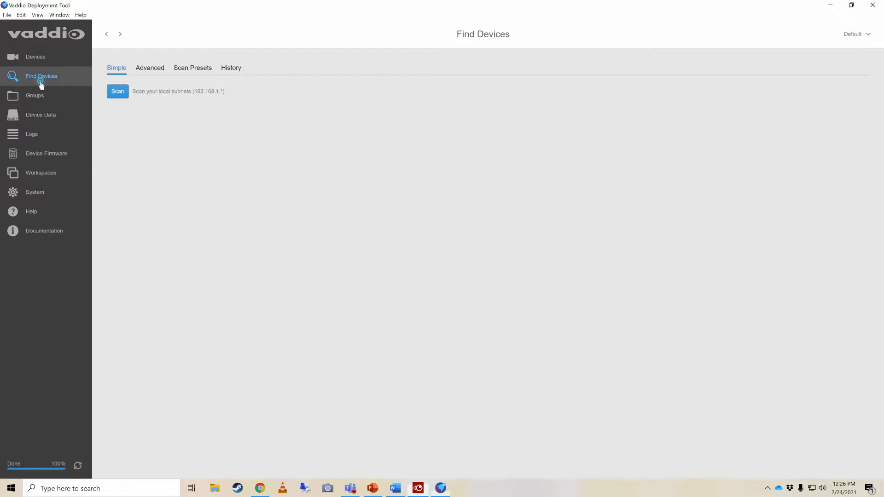
Step: Scan the local subnet 192.168.1.* for devices and return to the full device list
left_click(121, 93)
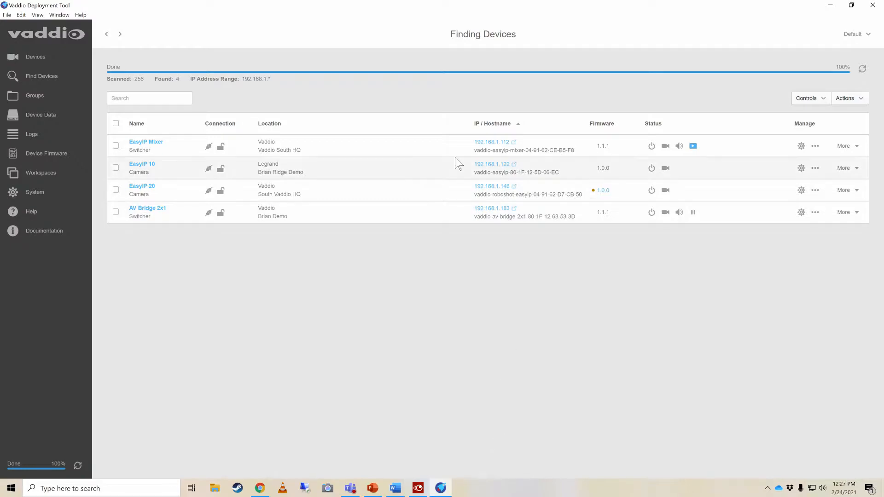
left_click(37, 59)
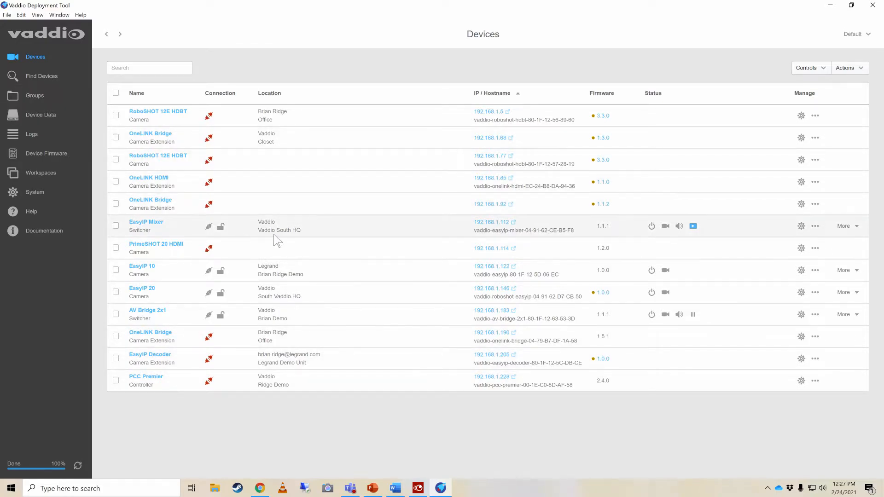
Step: Open the EasyIP Mixer's interface within the Deployment Tool, switch its source to EasyIP 20, HDMI In and back to EasyIP 10, and close it
left_click(495, 223)
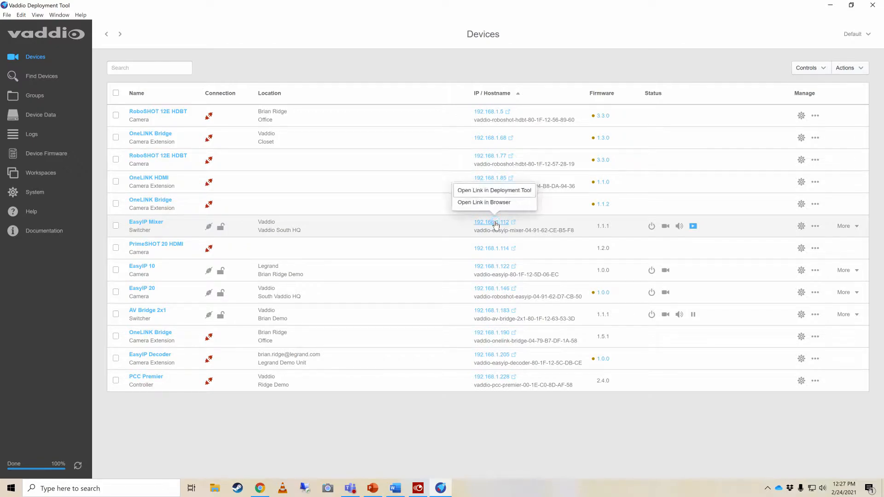
left_click(492, 192)
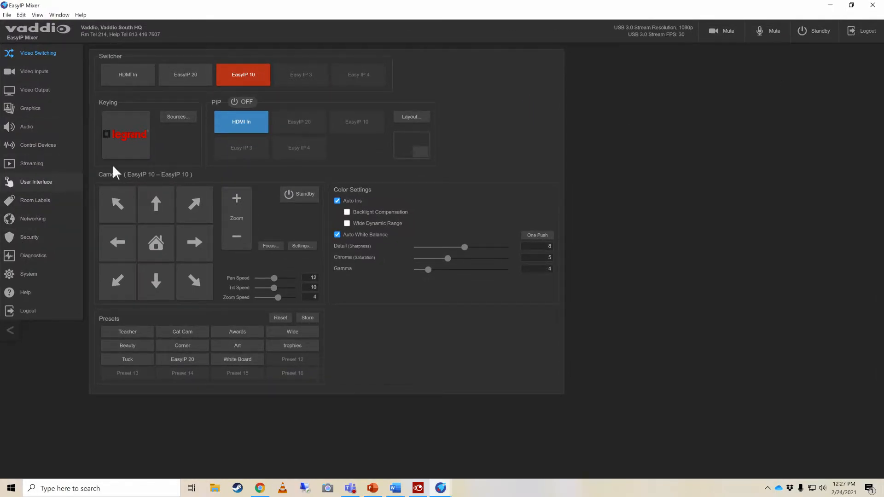
left_click(187, 82)
left_click(127, 80)
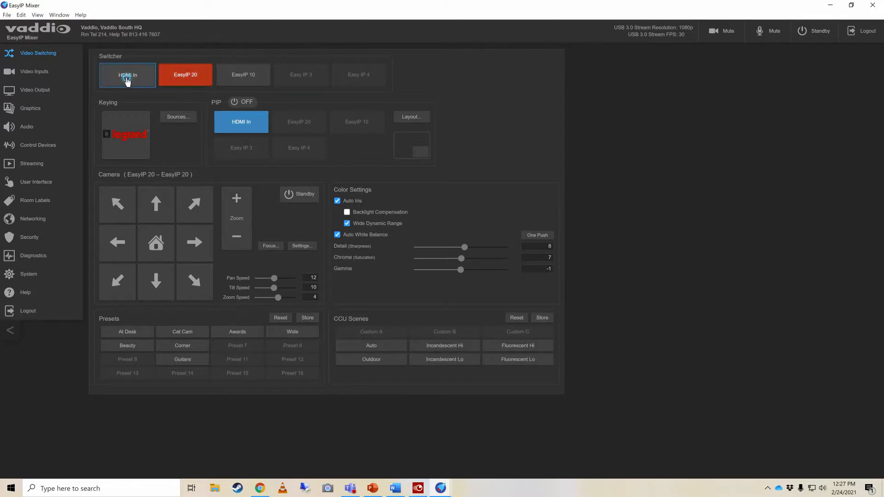
left_click(257, 85)
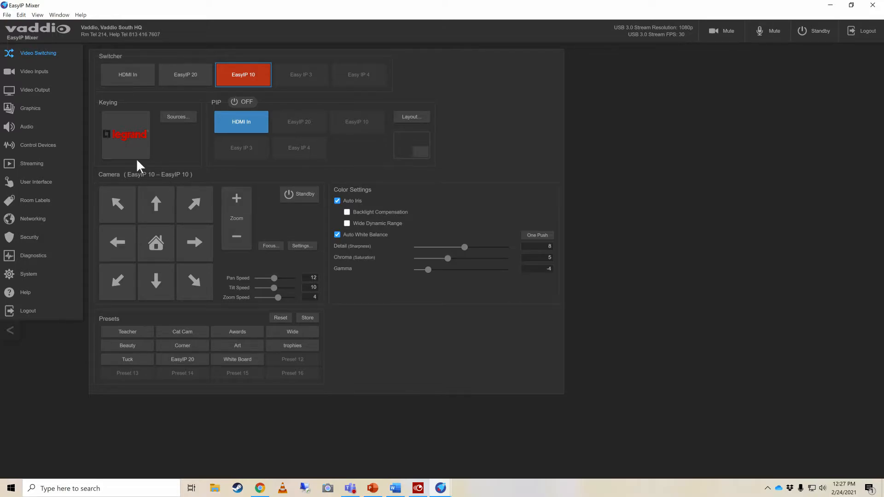
left_click(873, 5)
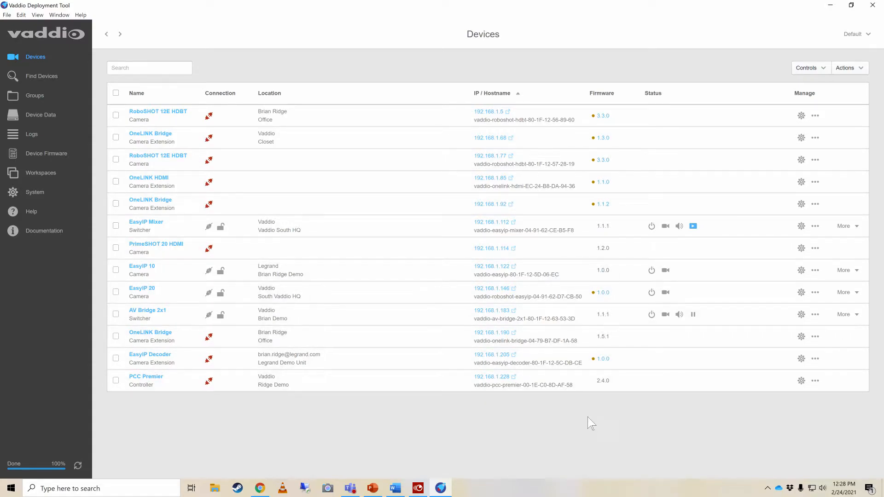
Step: Install the latest firmware, version 1.1.0, on the EasyIP 20 camera from the device list
left_click(39, 84)
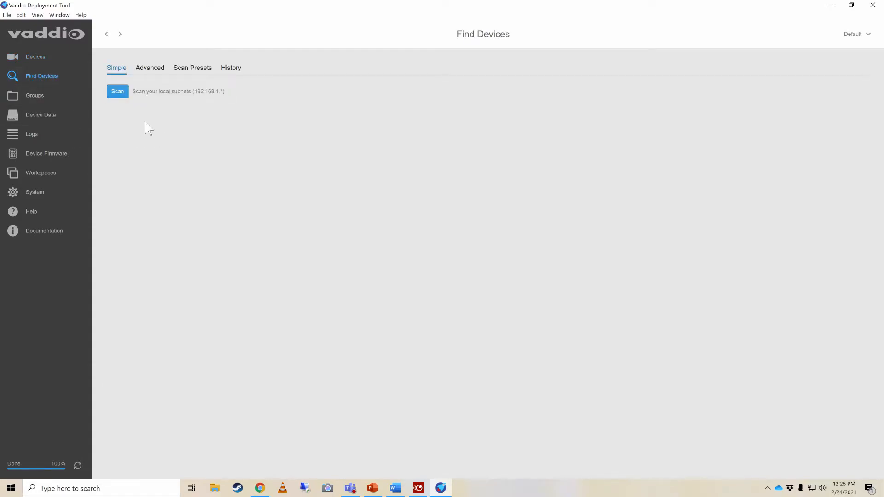
left_click(37, 57)
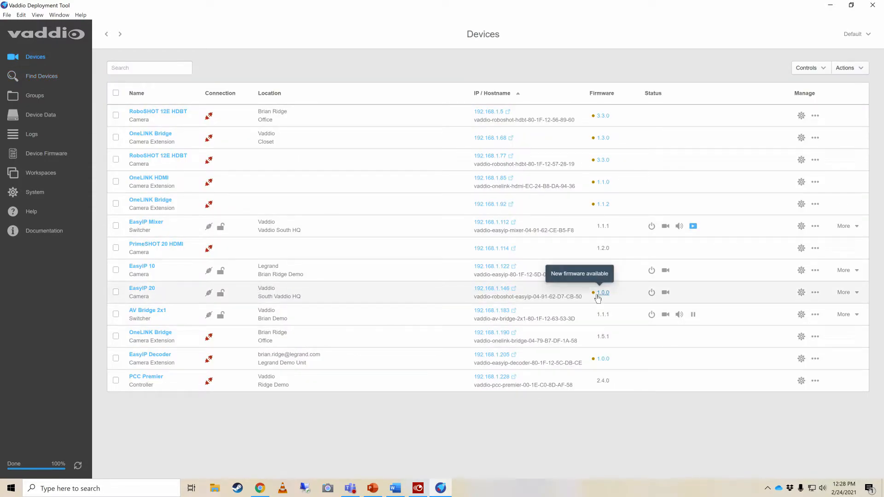
left_click(814, 292)
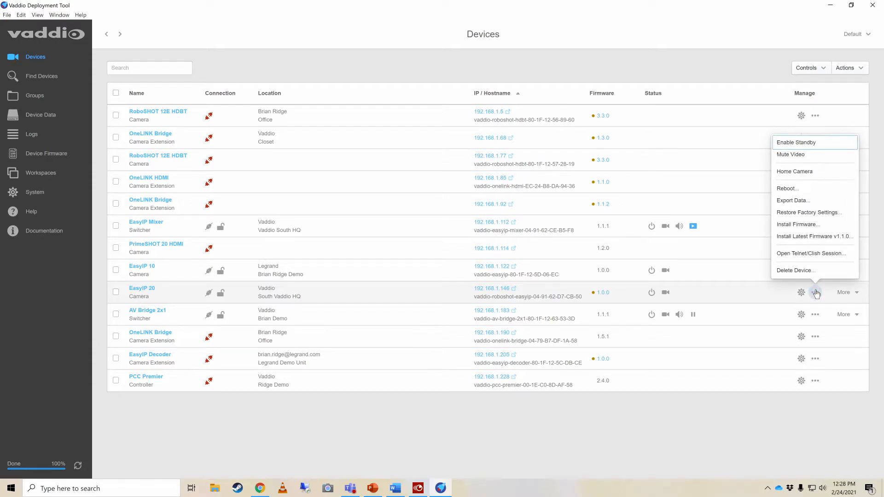
left_click(804, 238)
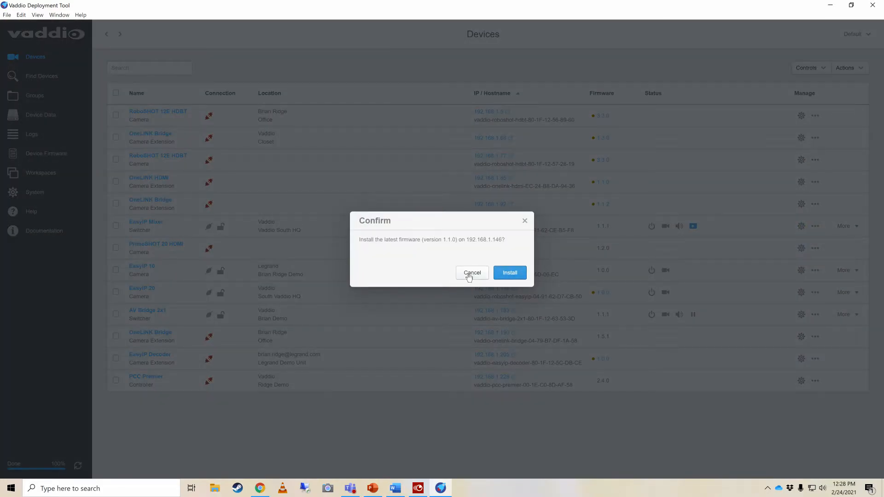
left_click(510, 273)
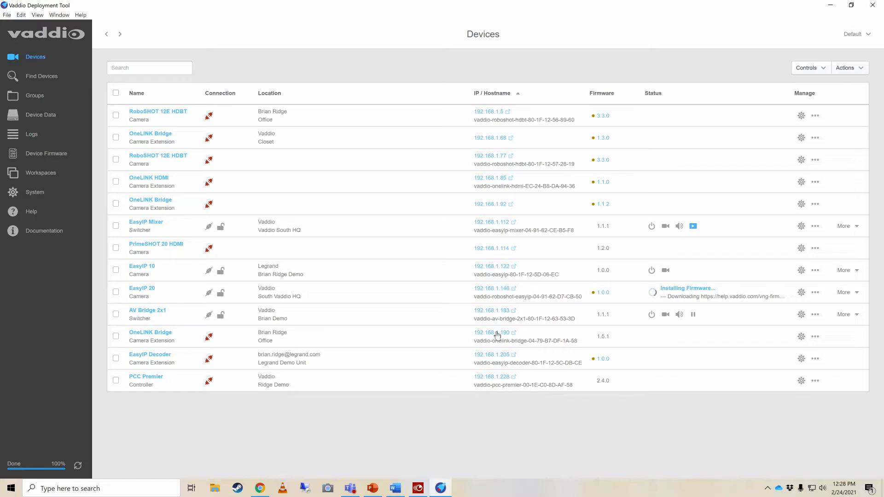
Step: Select all devices, view the batch control options including Install Latest Firmware, and clear the selection
left_click(116, 93)
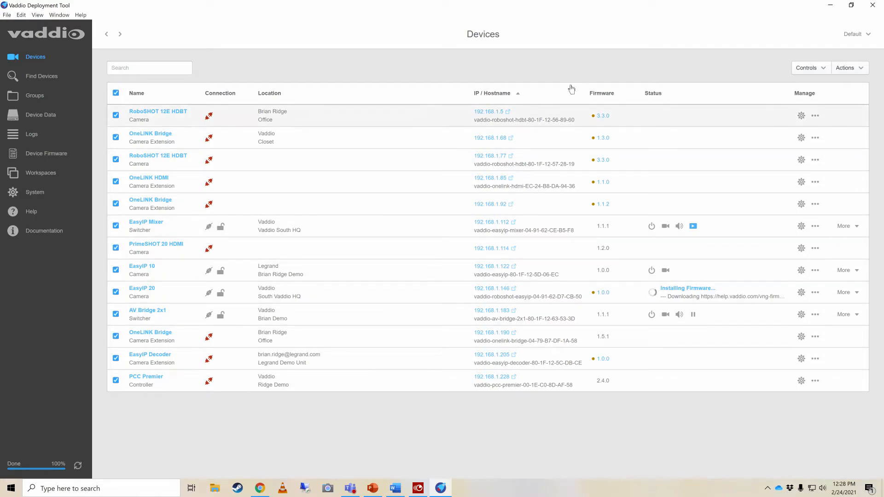
left_click(824, 69)
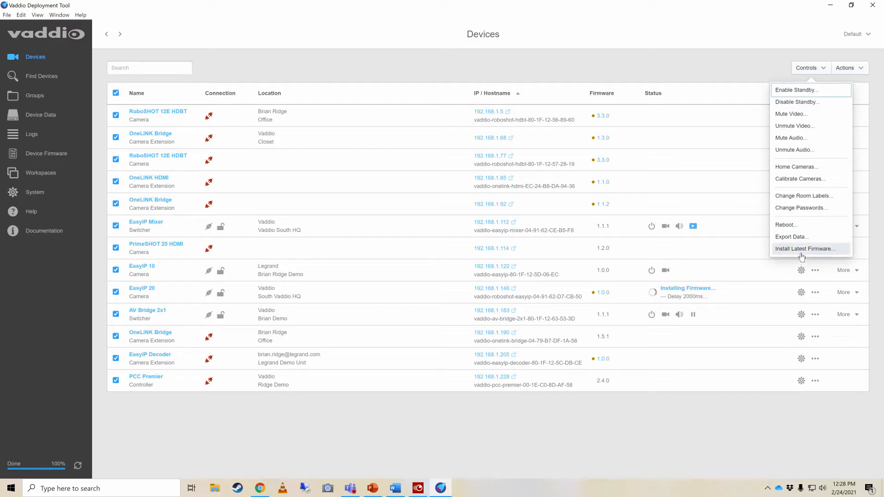
left_click(708, 65)
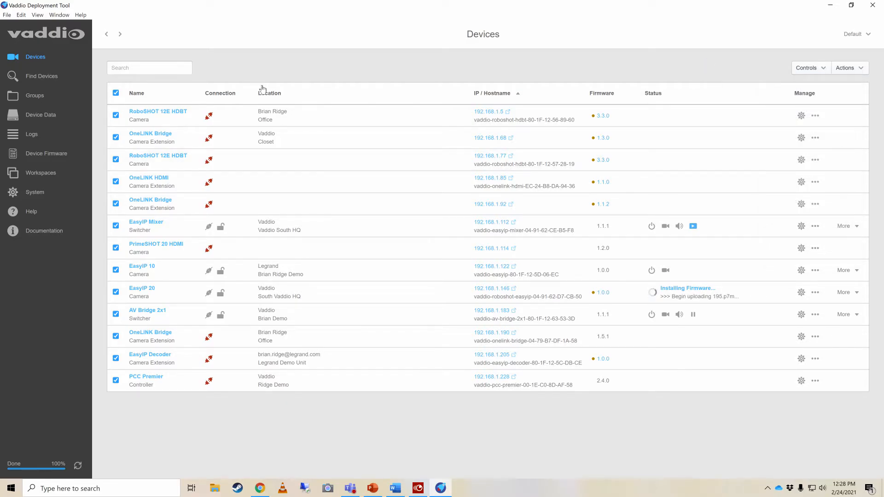
left_click(116, 93)
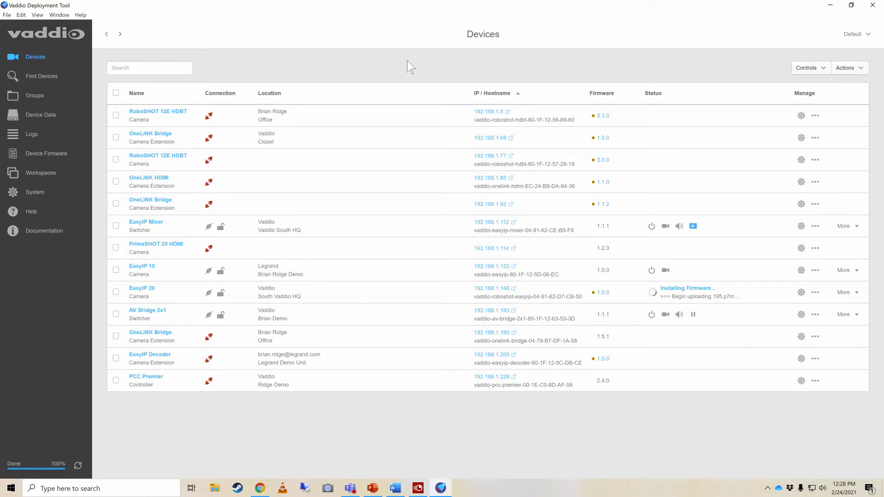
Step: Enable standby on the EasyIP Mixer from its status in the device list
left_click(649, 228)
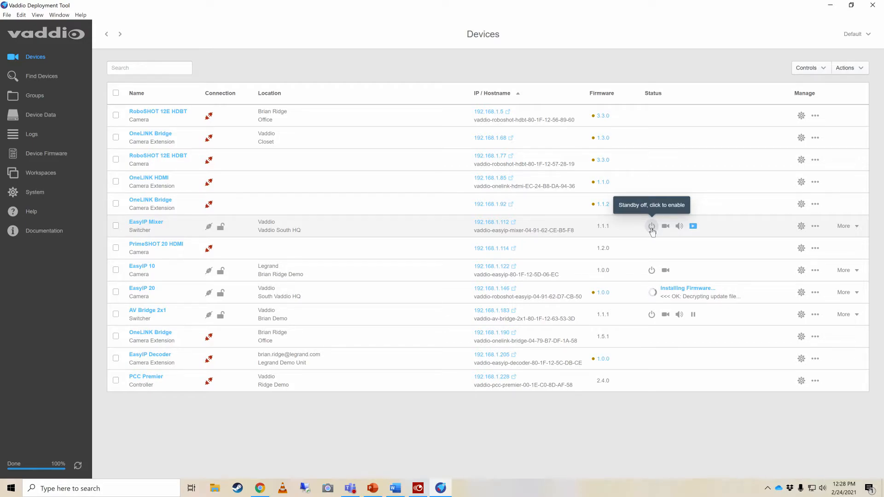
left_click(652, 230)
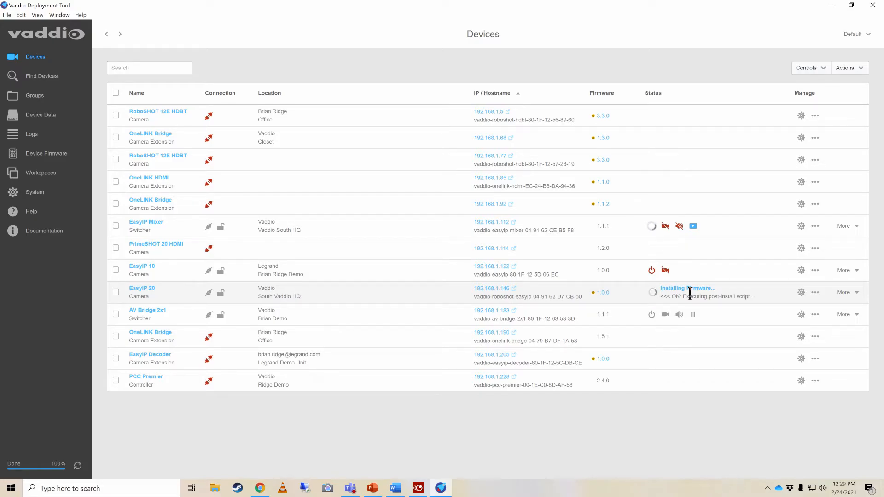
Step: Select every device in the list and examine which controls can be applied to all of them, such as changing room labels or passwords
left_click(822, 69)
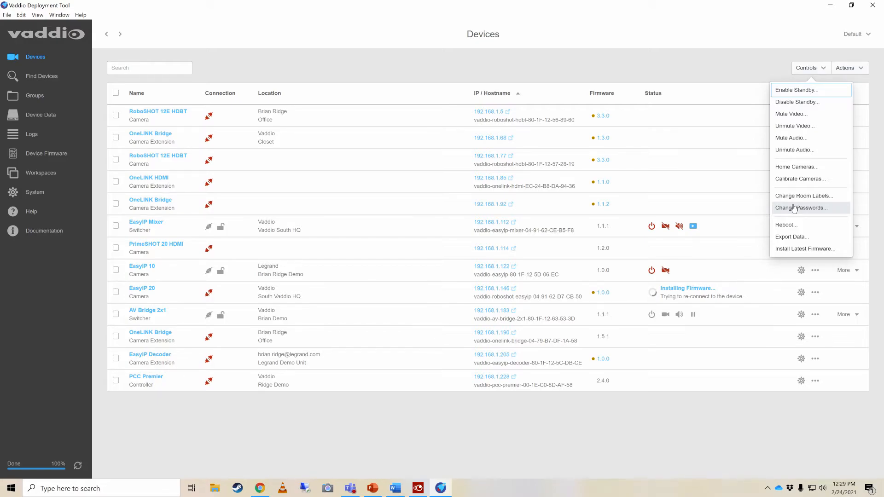
left_click(118, 99)
left_click(116, 93)
left_click(828, 71)
left_click(809, 71)
left_click(828, 73)
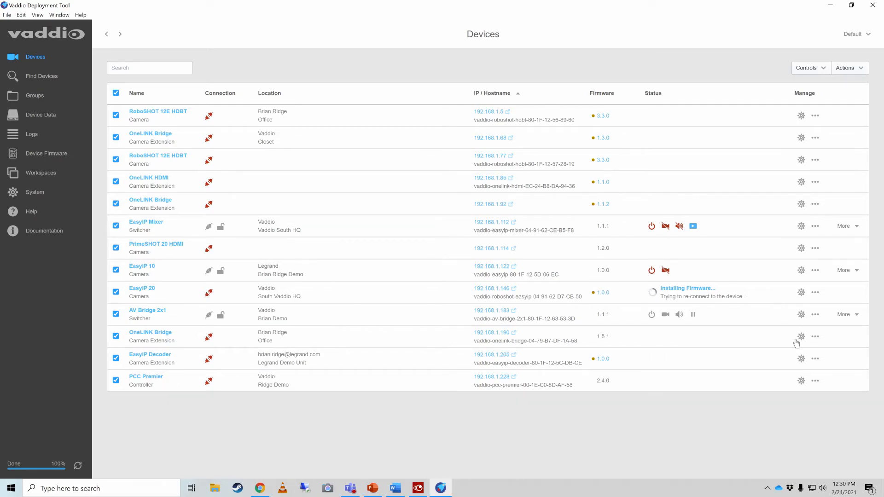
Step: Expand the EasyIP Mixer's additional details to check its USB and IP stream information, and collapse them again
left_click(846, 226)
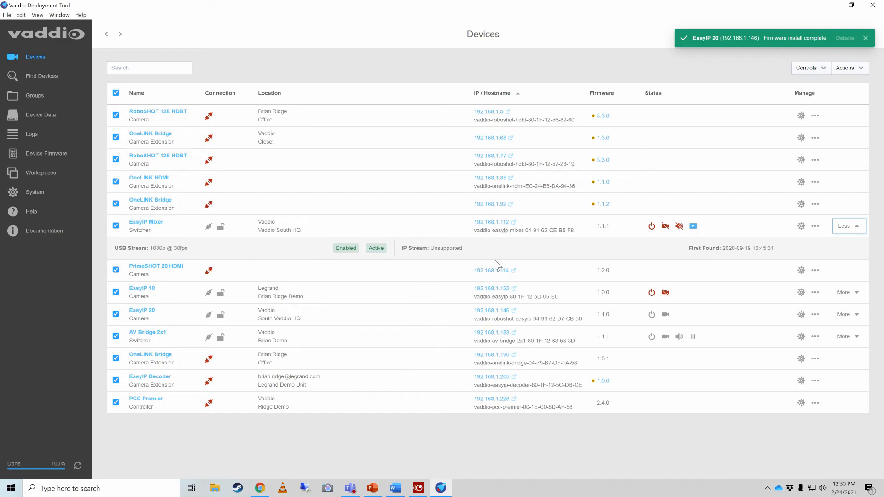
left_click(853, 232)
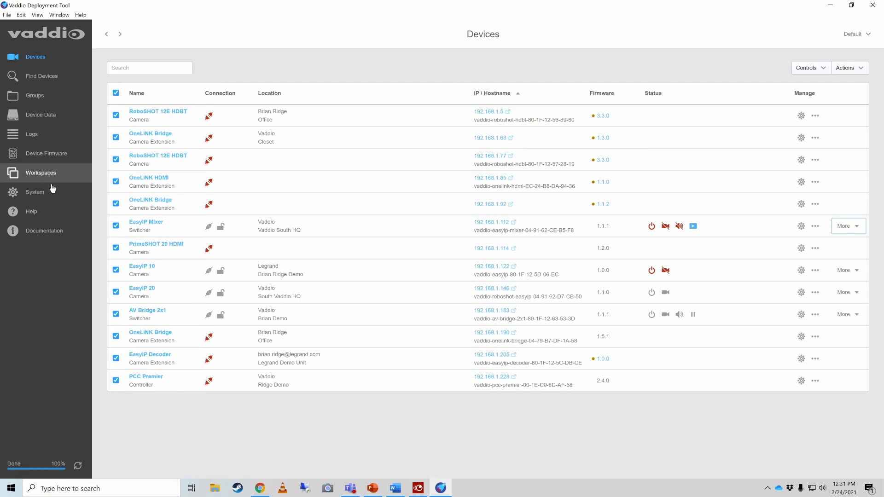
Step: View the Find Devices page and the Help page with its support and feedback options, and go back to Find Devices
left_click(50, 78)
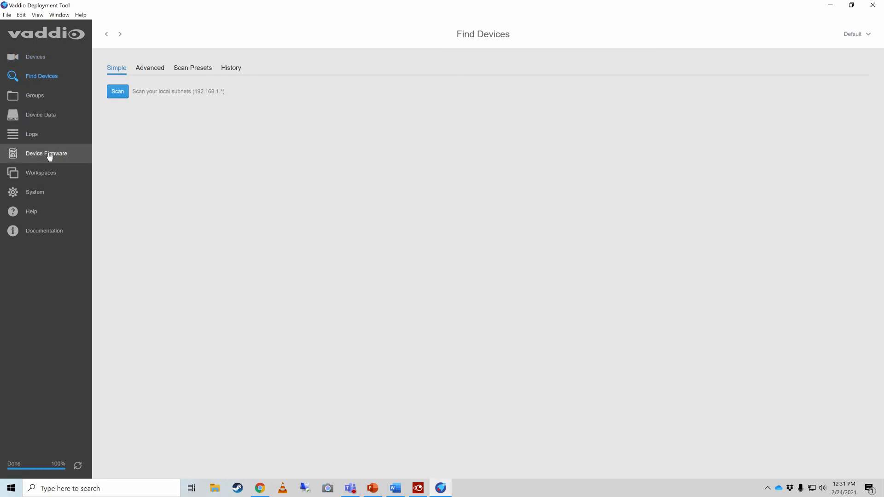
left_click(42, 216)
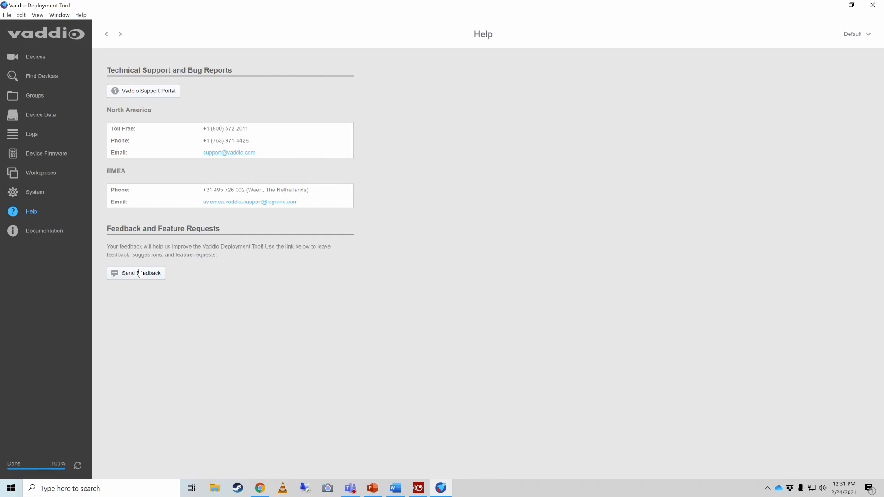
left_click(32, 79)
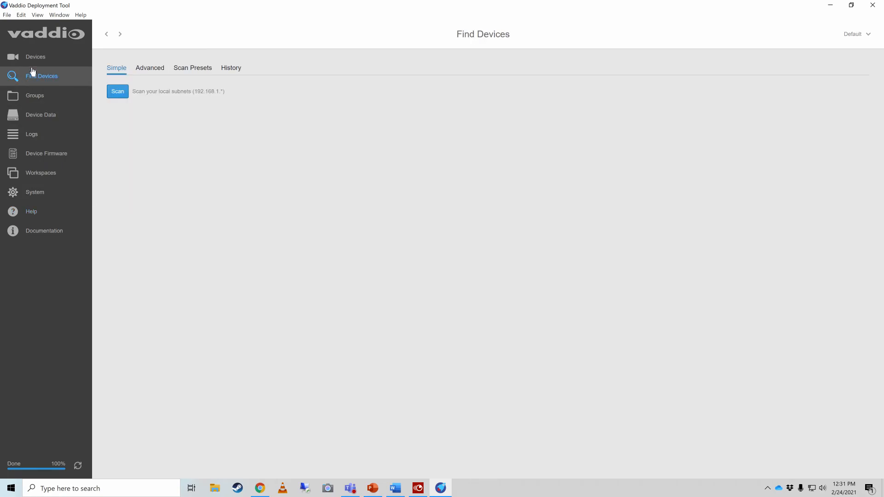
Step: Return to the device list and take the EasyIP Mixer out of standby
left_click(33, 58)
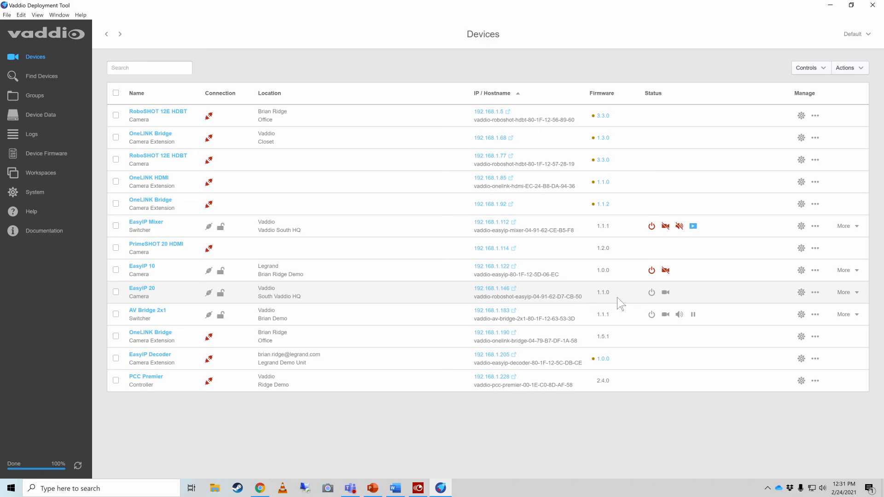
left_click(651, 226)
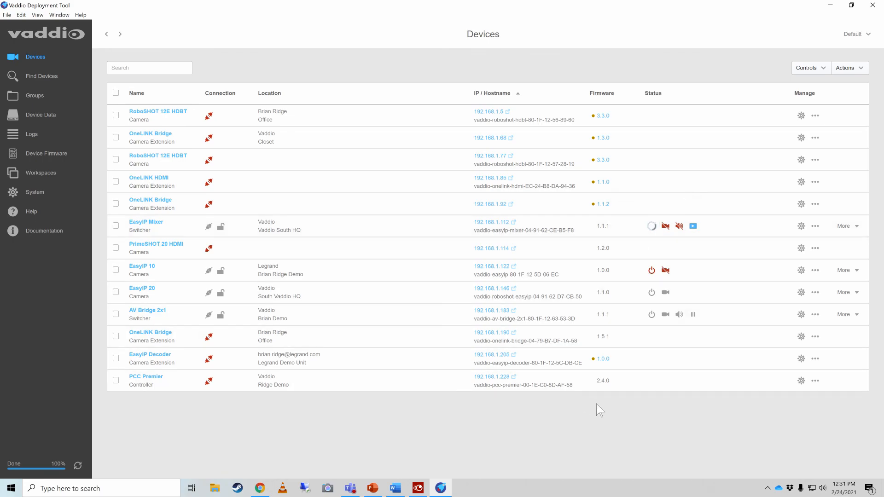